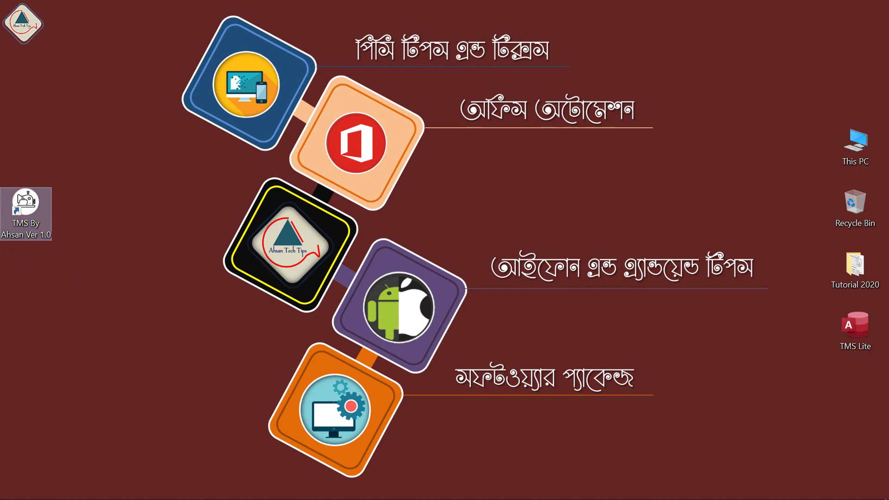
# Step: Create a desktop shortcut for the TMS Lite database and place it beside the existing sewing-machine shortcut
pyautogui.click(857, 338)
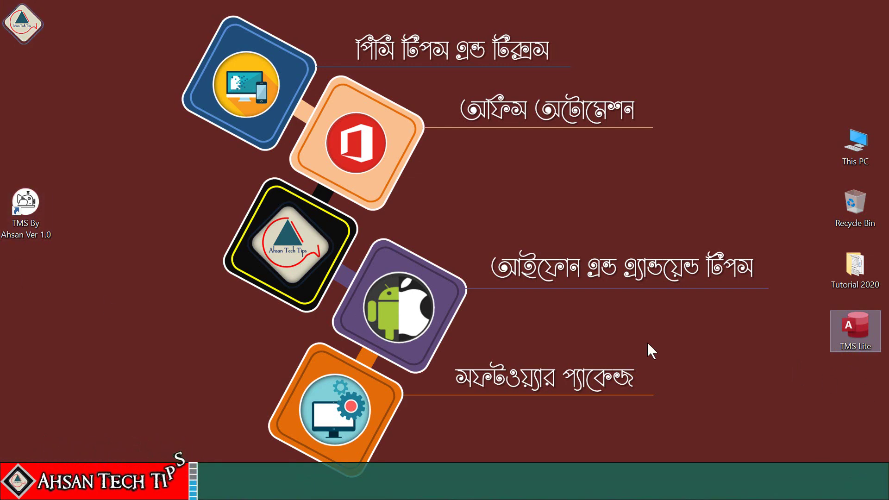
pyautogui.rightClick(854, 324)
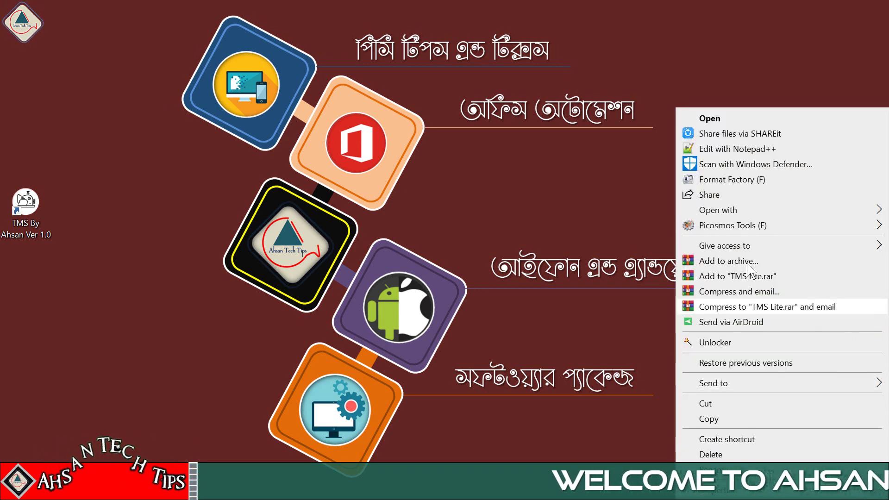
pyautogui.moveTo(784, 387)
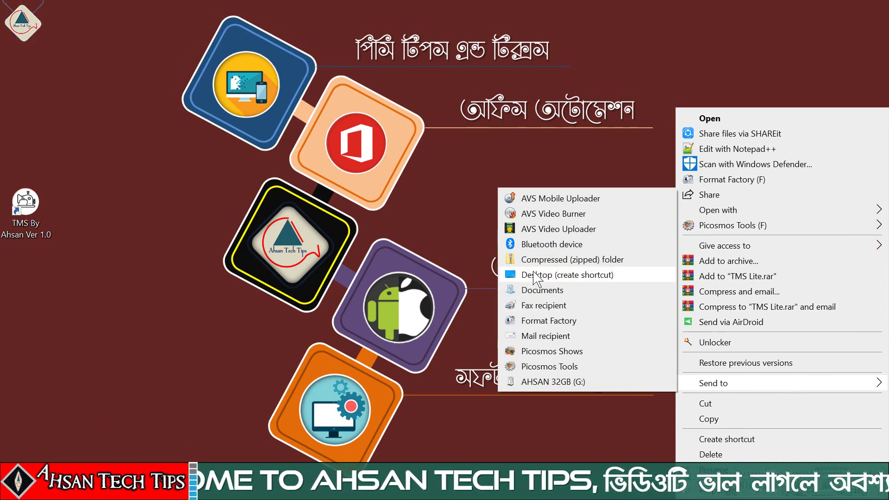
pyautogui.click(572, 275)
pyautogui.moveTo(41, 33); pyautogui.dragTo(126, 198)
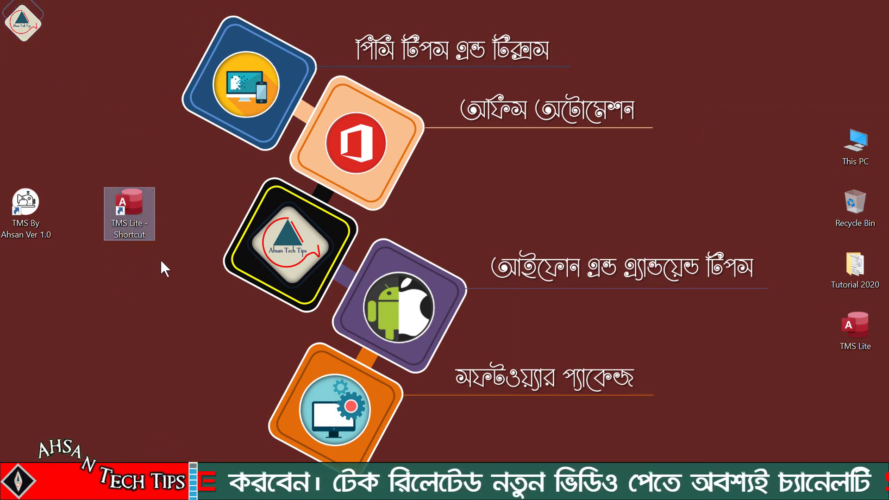
# Step: Open the icon selection in the TMS Lite shortcut's properties and look through the built-in SHELL32.dll icons
pyautogui.rightClick(132, 201)
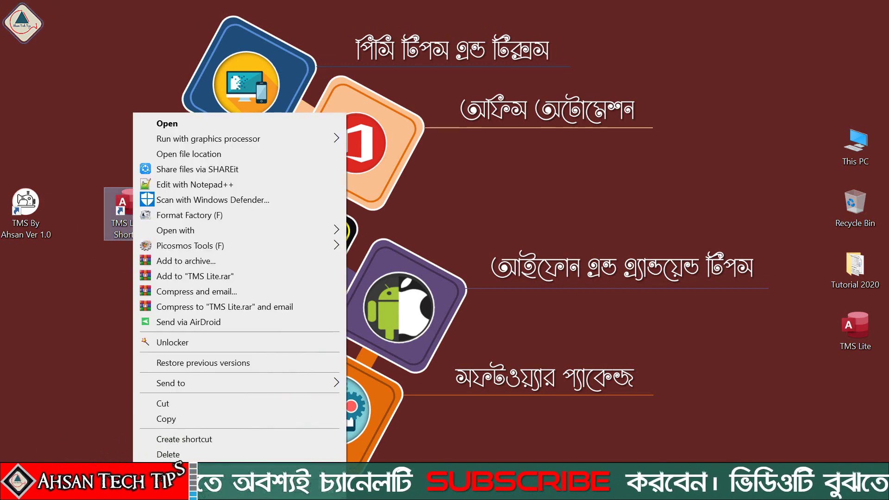
pyautogui.click(178, 490)
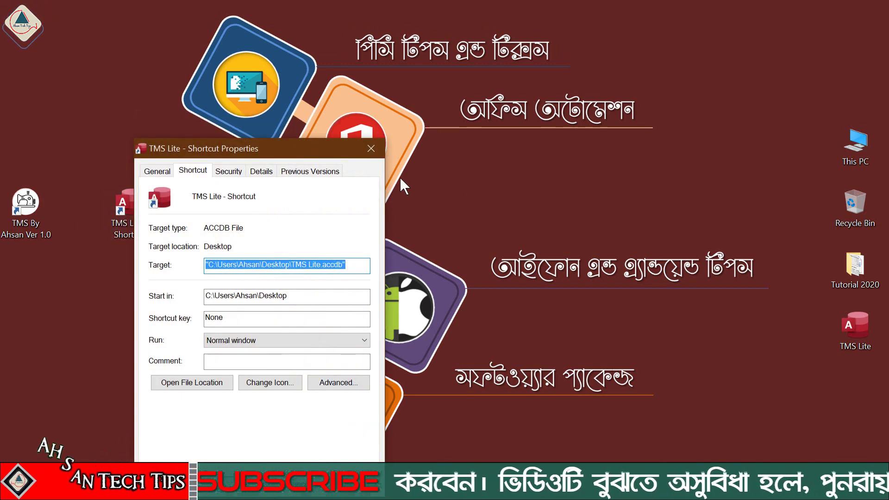
pyautogui.click(276, 390)
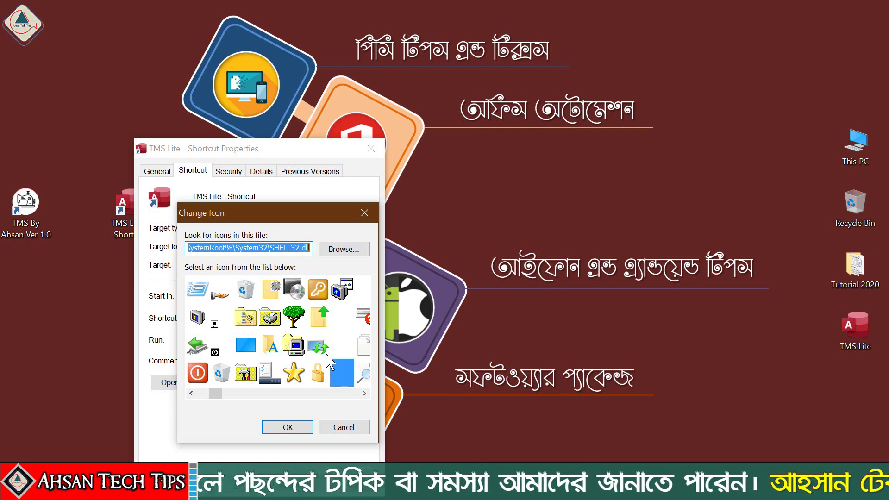
pyautogui.click(364, 393)
pyautogui.click(364, 393)
pyautogui.click(364, 393)
pyautogui.click(364, 393)
pyautogui.click(364, 393)
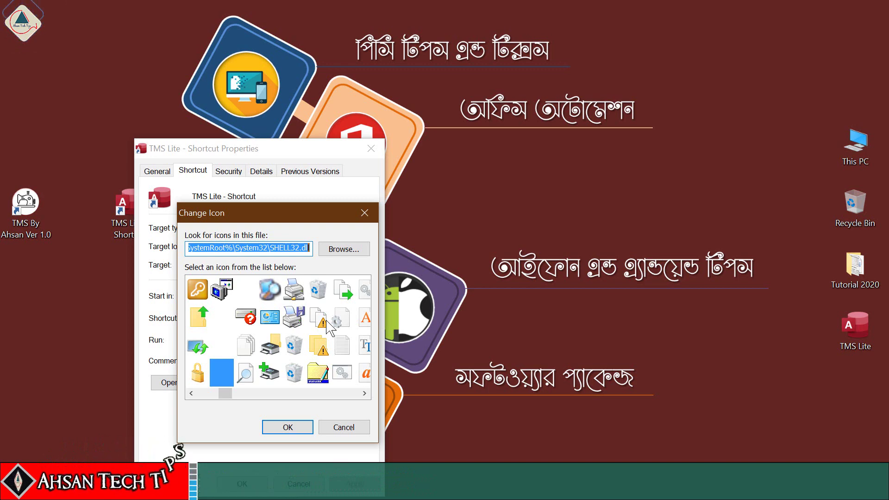
# Step: Assign the custom TMS Icon file from the Logo folder to the TMS Lite shortcut and apply the change
pyautogui.click(350, 252)
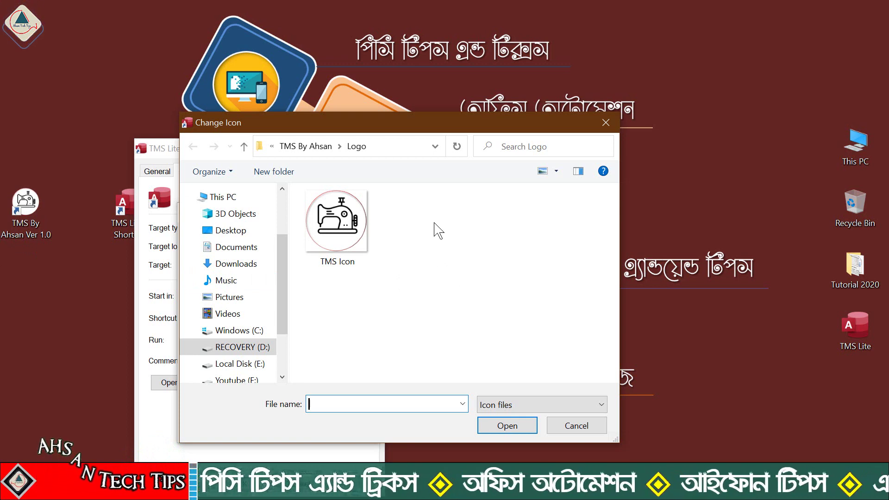
pyautogui.click(332, 227)
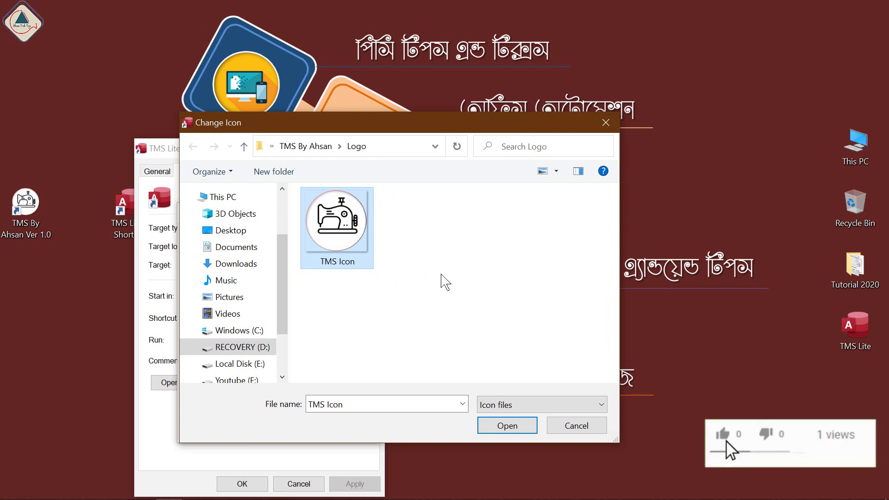
pyautogui.click(507, 425)
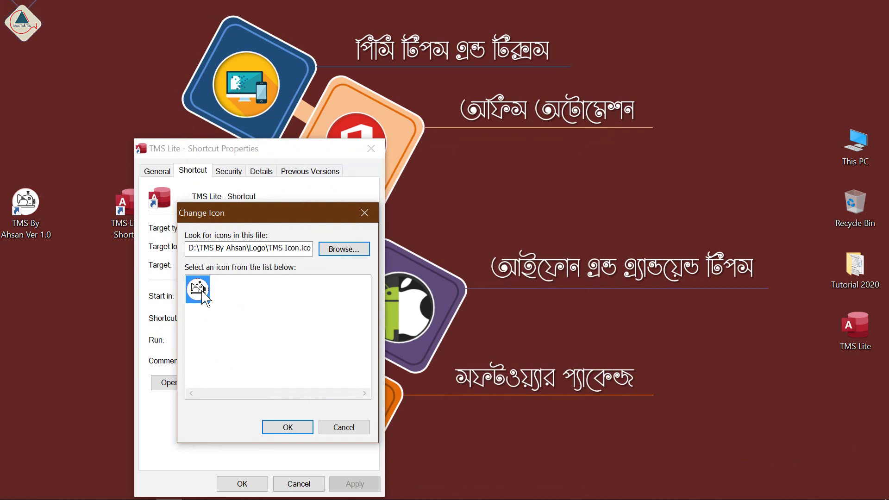
pyautogui.click(304, 427)
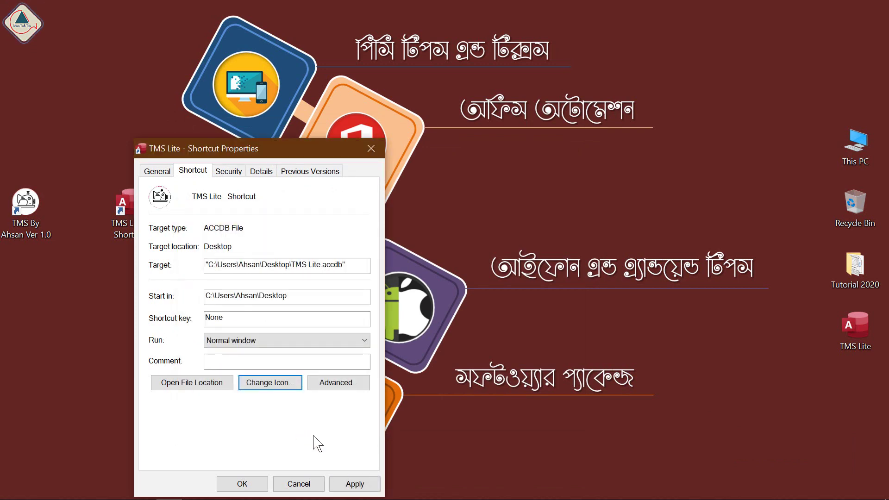
pyautogui.click(355, 484)
pyautogui.click(242, 484)
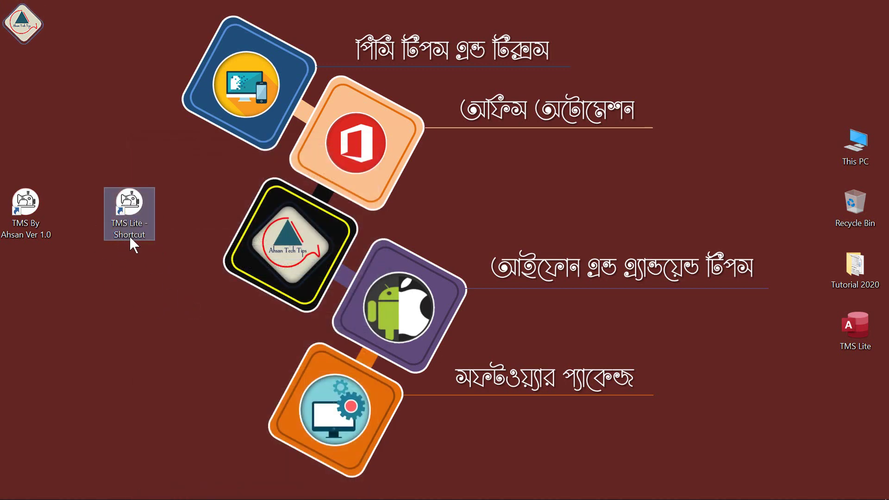
# Step: Rename the new desktop shortcut as TMS Lite, removing the "- Shortcut" suffix
pyautogui.click(129, 235)
pyautogui.click(149, 235)
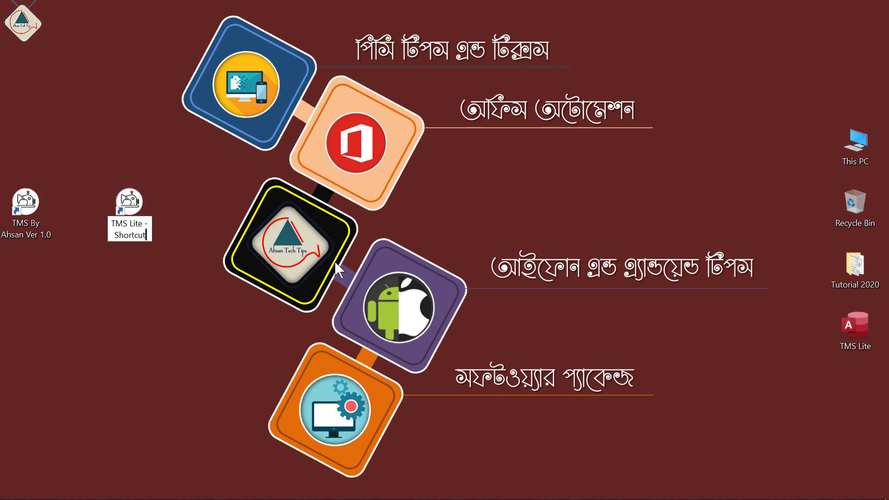
pyautogui.press('BackSpace')
pyautogui.press('BackSpace')
pyautogui.press('BackSpace')
pyautogui.press('BackSpace')
pyautogui.press('BackSpace')
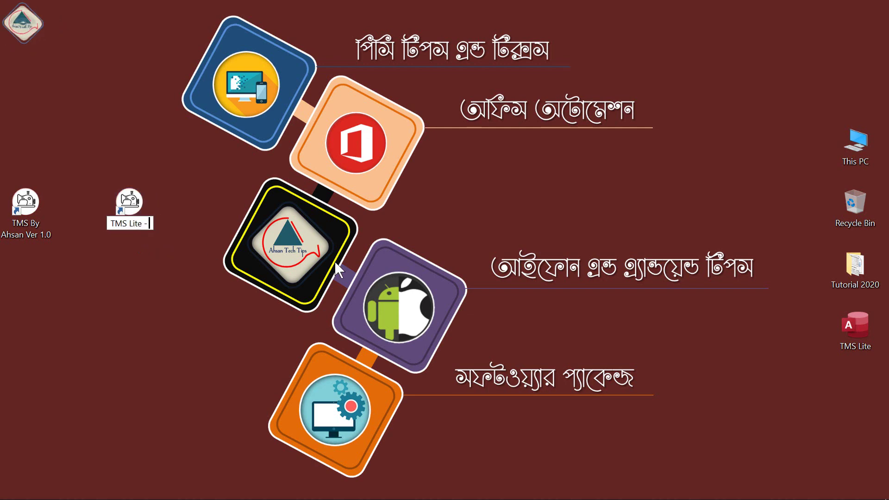
pyautogui.press('BackSpace')
pyautogui.press('BackSpace')
pyautogui.press('BackSpace')
pyautogui.press('Return')
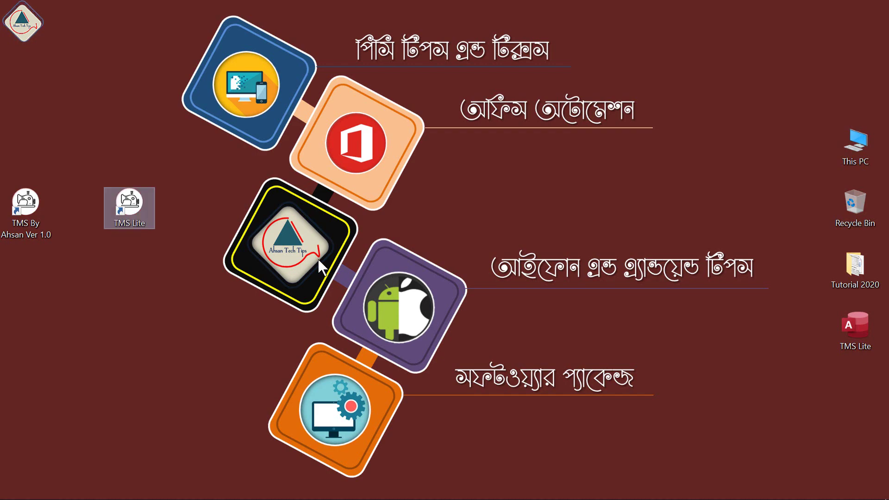
# Step: Launch the TMS Lite database from its new shortcut to test it, and exit the software again
pyautogui.doubleClick(134, 211)
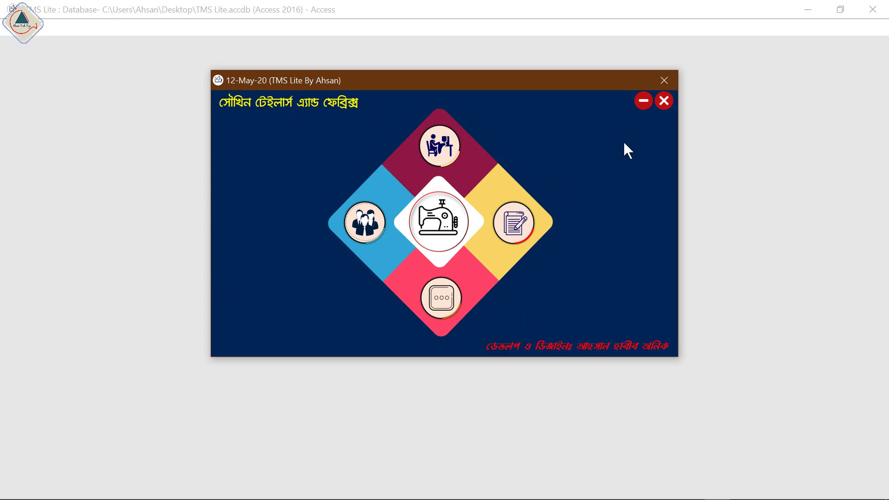
pyautogui.click(663, 102)
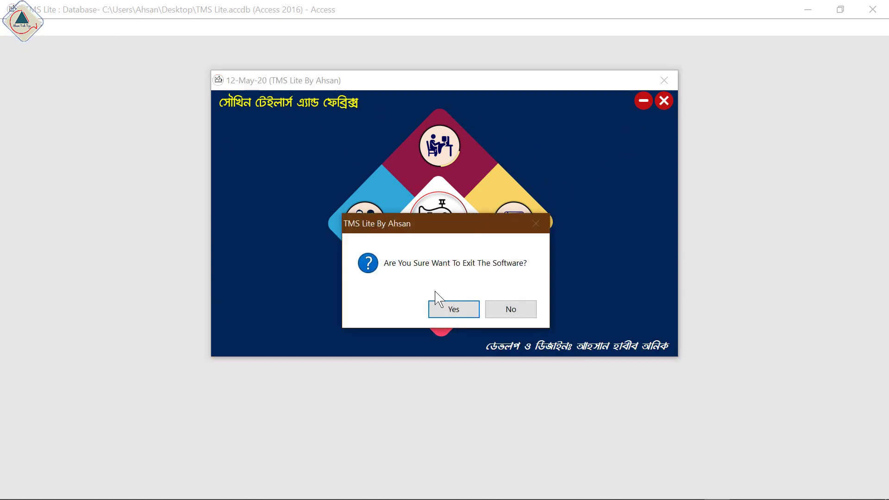
pyautogui.click(442, 309)
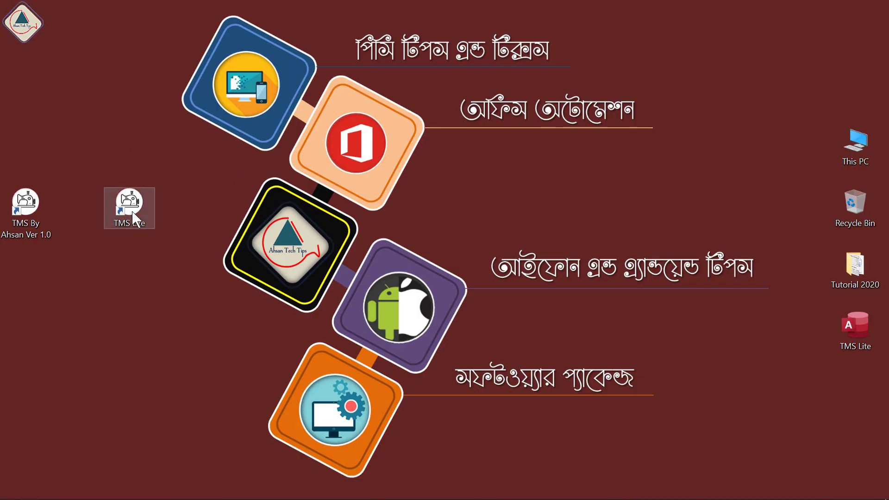